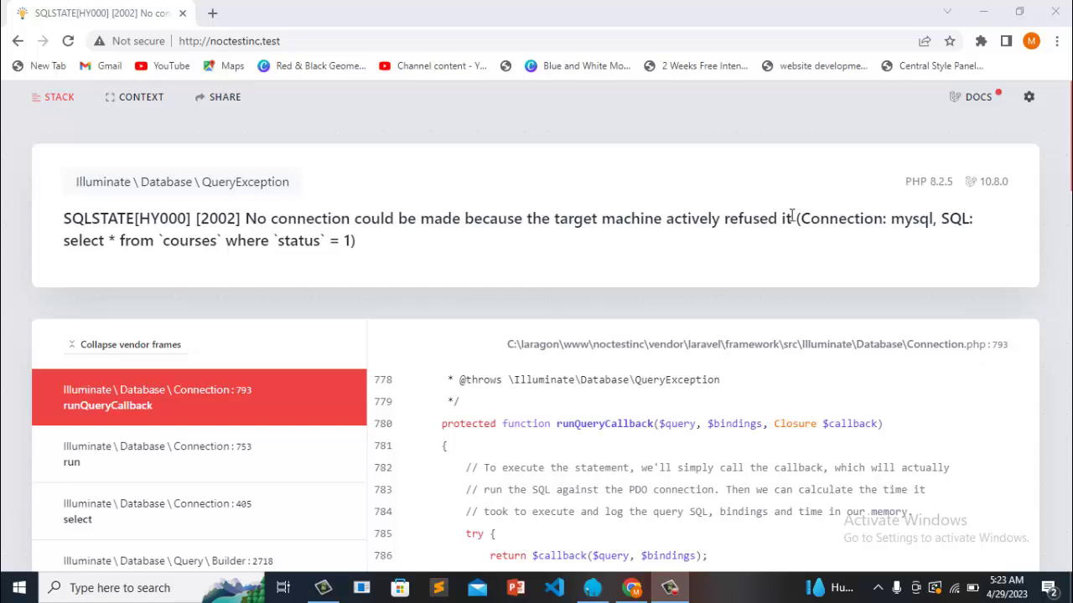
Step: Check Laragon over the SQLSTATE[HY000] [2002] connection-refused page to confirm MySQL is running
{"action": "left_click_drag", "start_coordinate": [791, 217], "coordinate": [138, 220]}
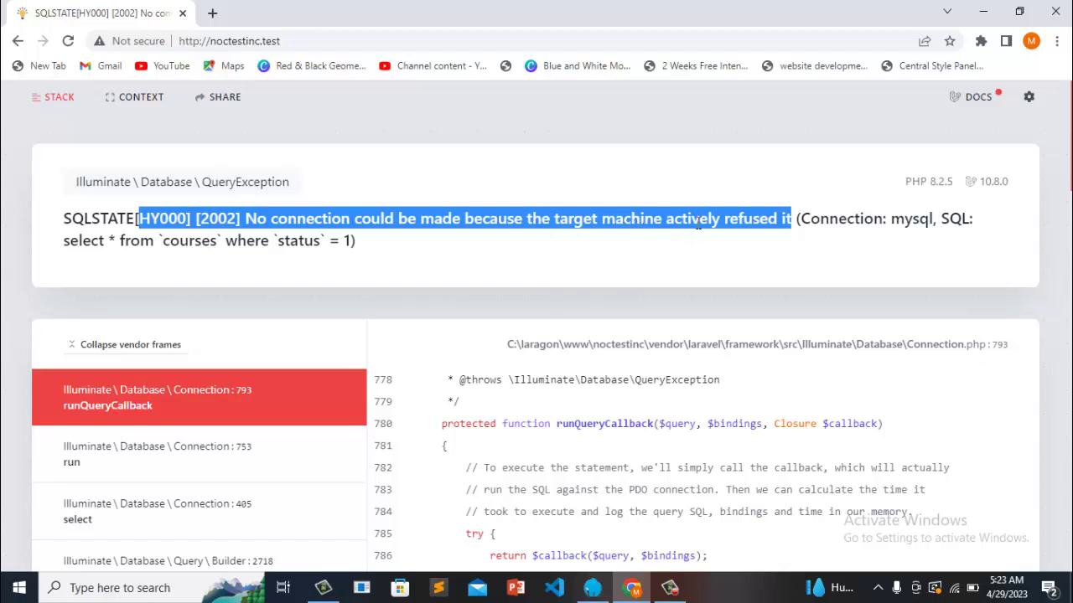
{"action": "left_click", "coordinate": [750, 253]}
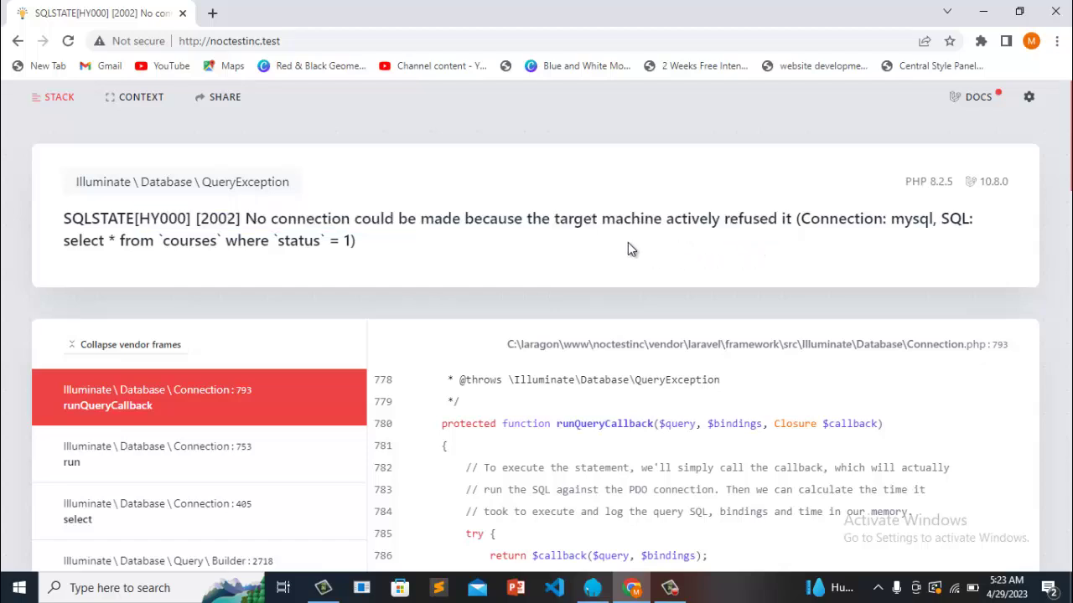
{"action": "left_click", "coordinate": [594, 587]}
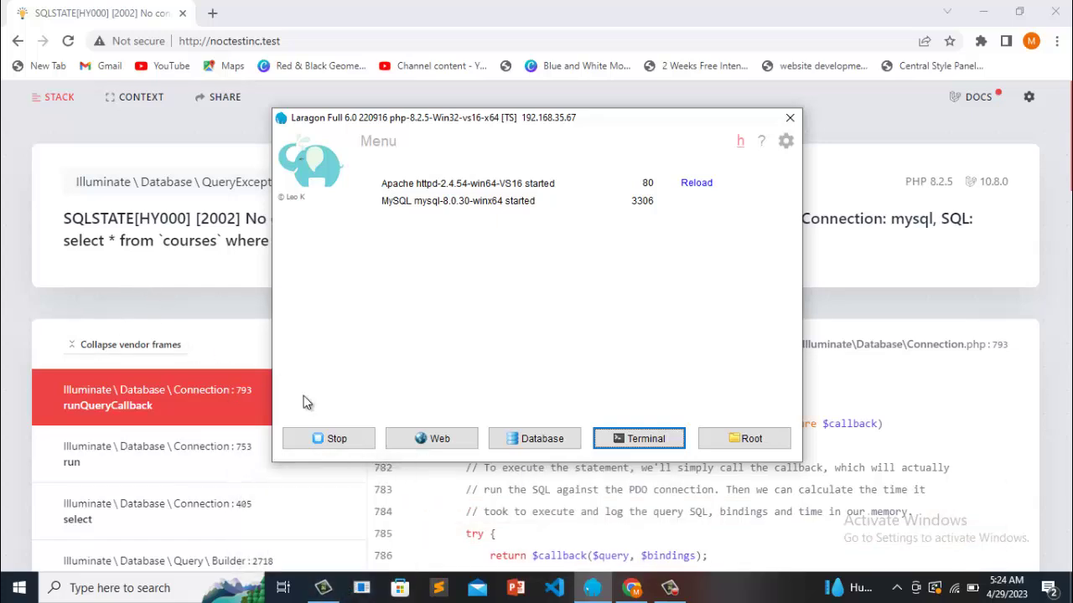
Step: Search Windows for firewall and open the Firewall & network protection page
{"action": "left_click", "coordinate": [60, 589]}
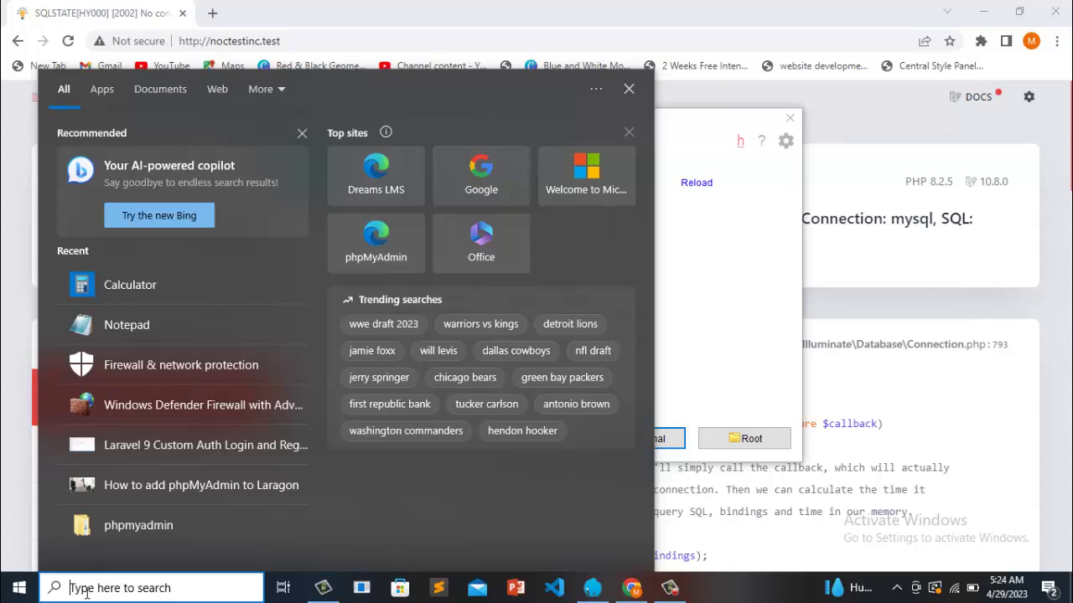
{"action": "type", "text": "fiere"}
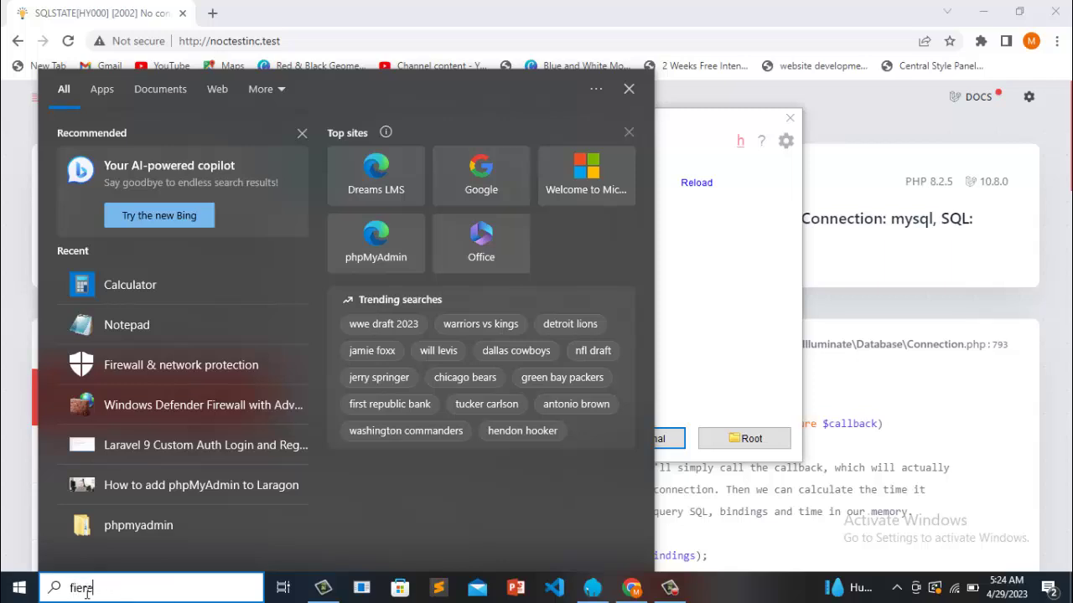
{"action": "type", "text": "wall"}
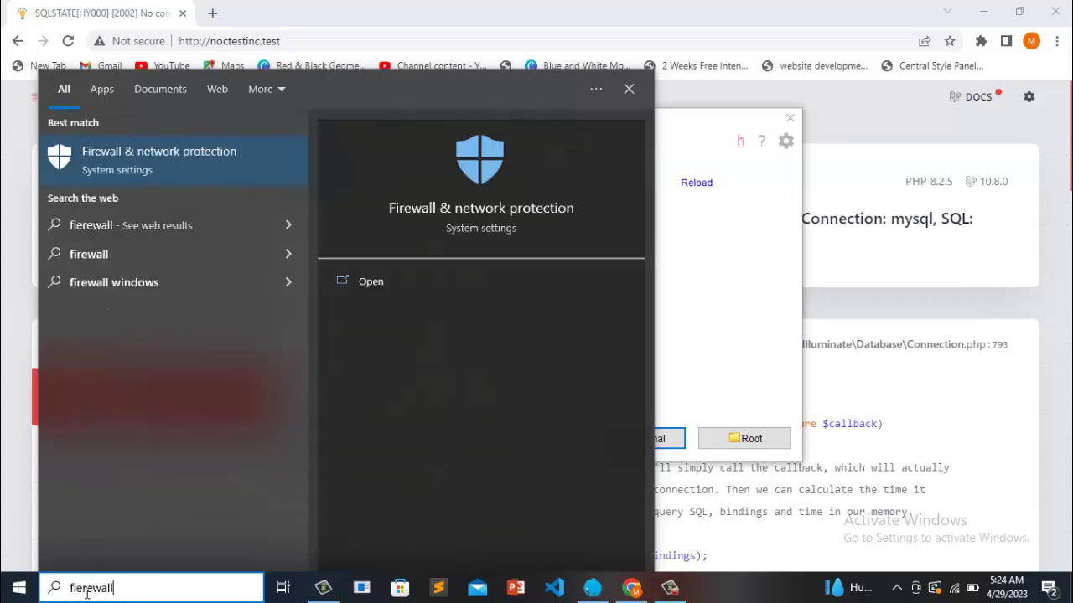
{"action": "left_click", "coordinate": [139, 166]}
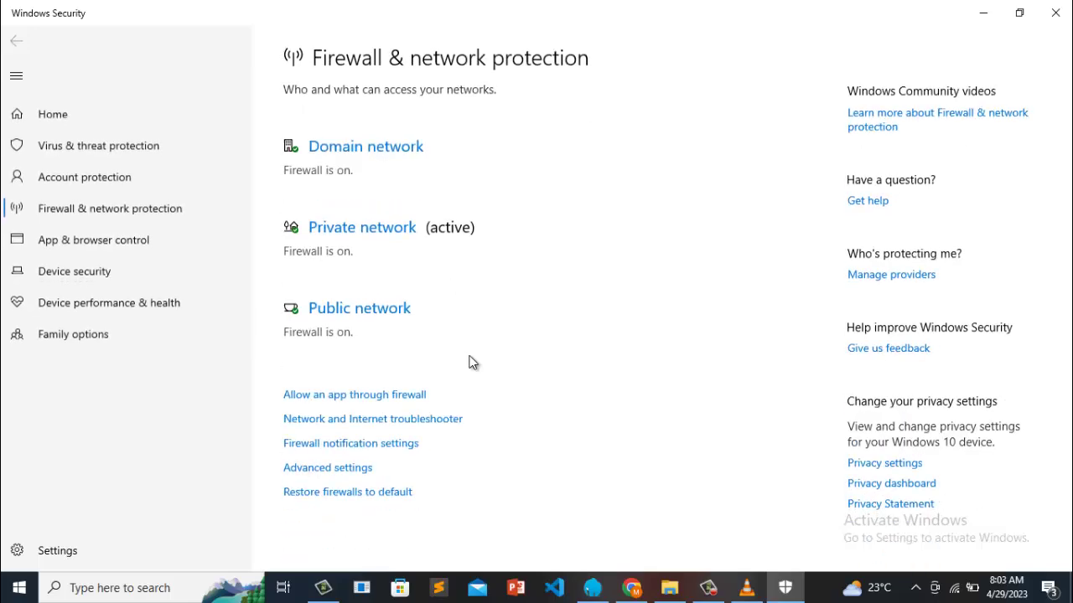
Step: Launch Windows Defender Firewall with Advanced Security from Advanced settings and bring it to the front
{"action": "left_click", "coordinate": [328, 471]}
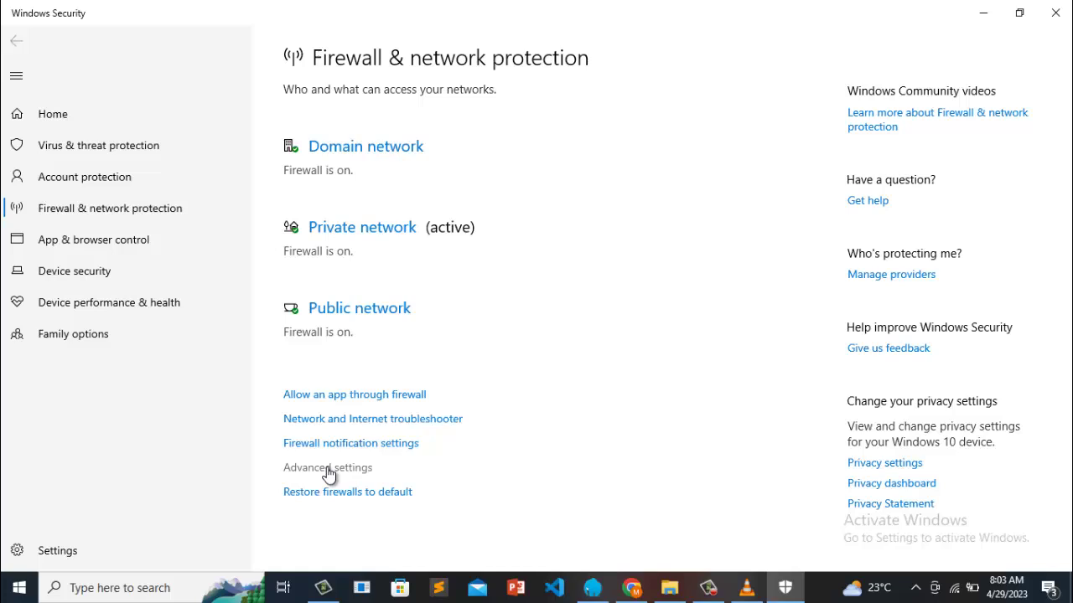
{"action": "left_click", "coordinate": [328, 471]}
{"action": "left_click", "coordinate": [329, 471]}
{"action": "left_click", "coordinate": [329, 471]}
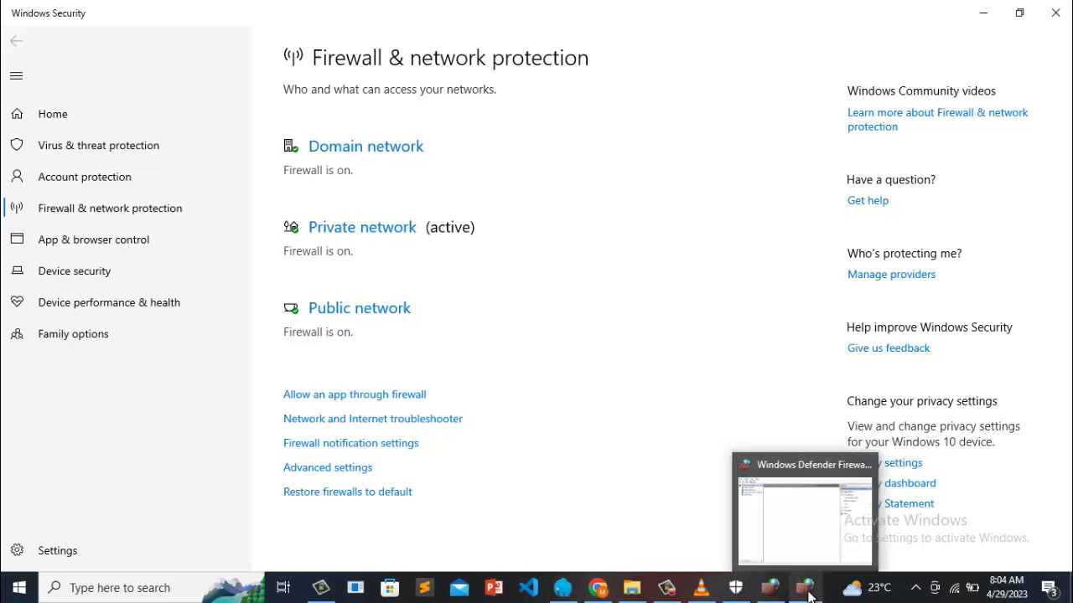
{"action": "left_click", "coordinate": [805, 590]}
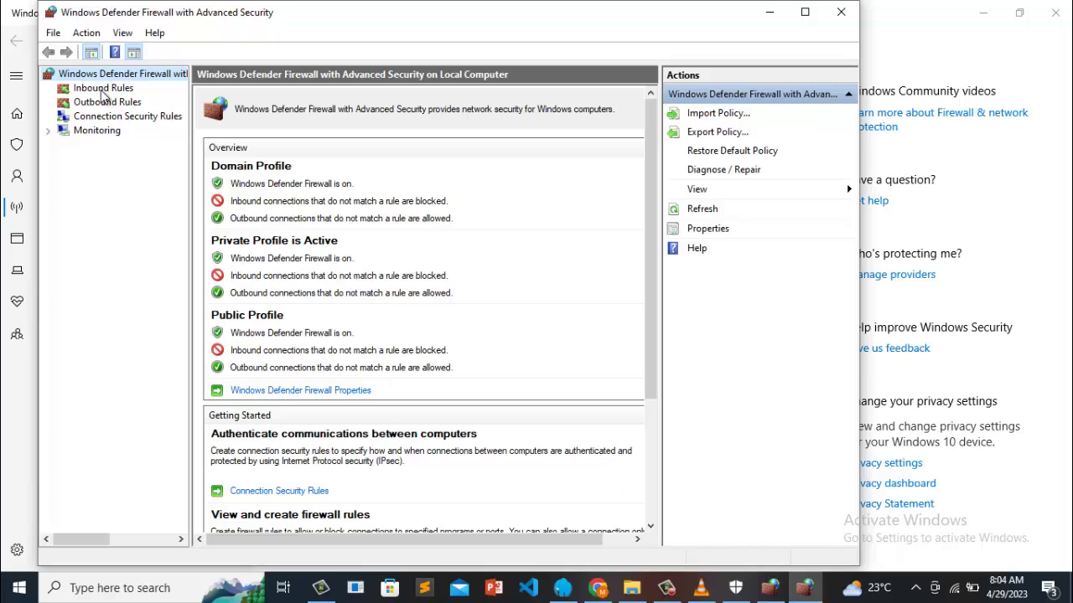
Step: Display Inbound Rules, listing the Apache HTTP Server and mysqld allow rules
{"action": "left_click", "coordinate": [102, 89]}
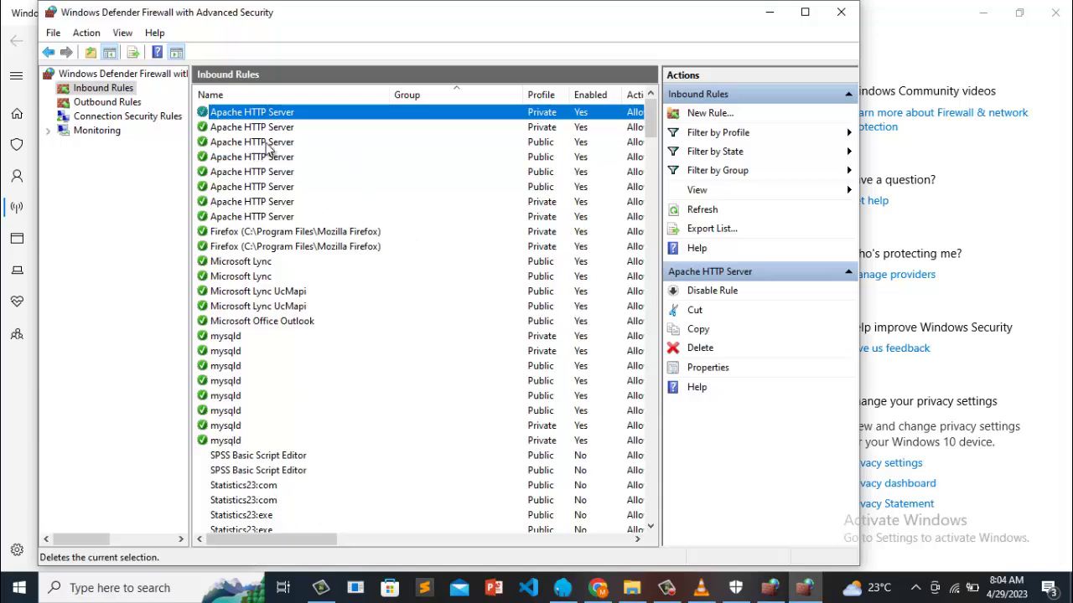
Step: Start a New Inbound Rule Wizard with Port as the rule type
{"action": "left_click", "coordinate": [719, 119]}
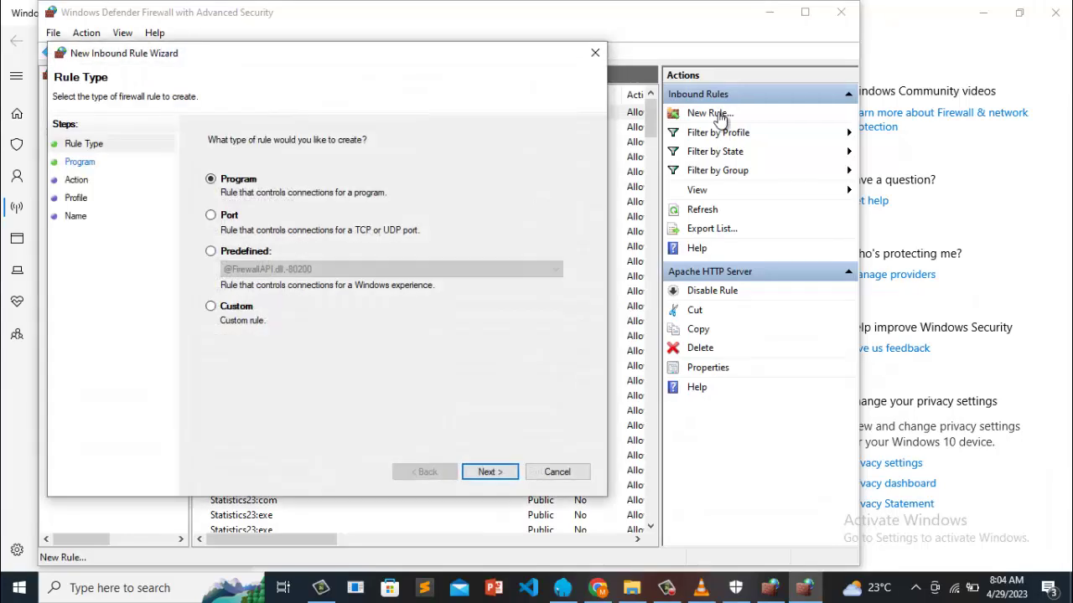
{"action": "left_click", "coordinate": [210, 216]}
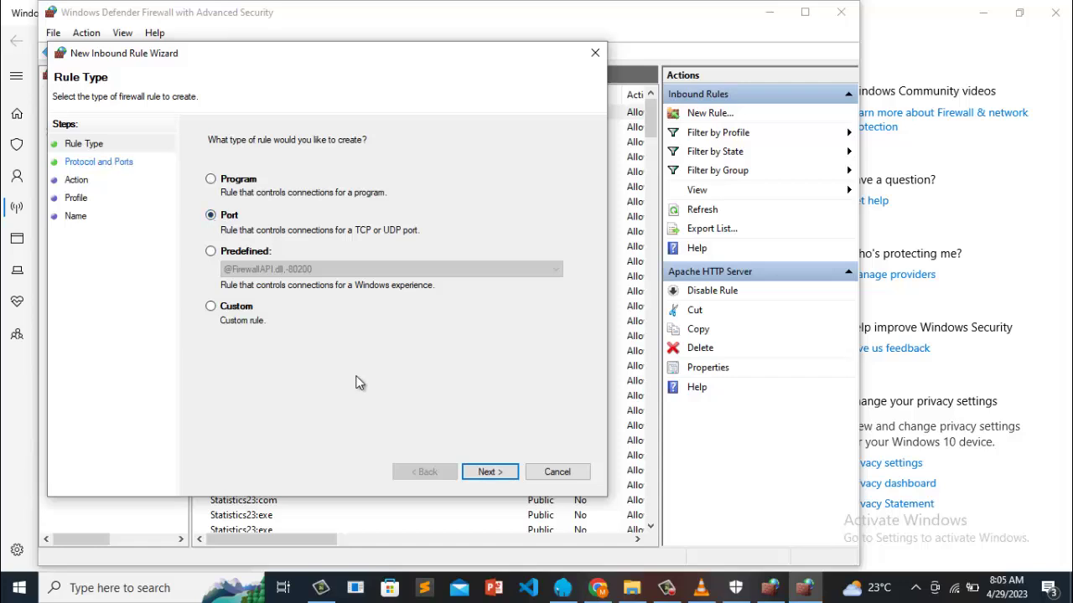
Step: Limit the rule to TCP local port 3306, verified against Laragon's MySQL port
{"action": "left_click", "coordinate": [489, 473]}
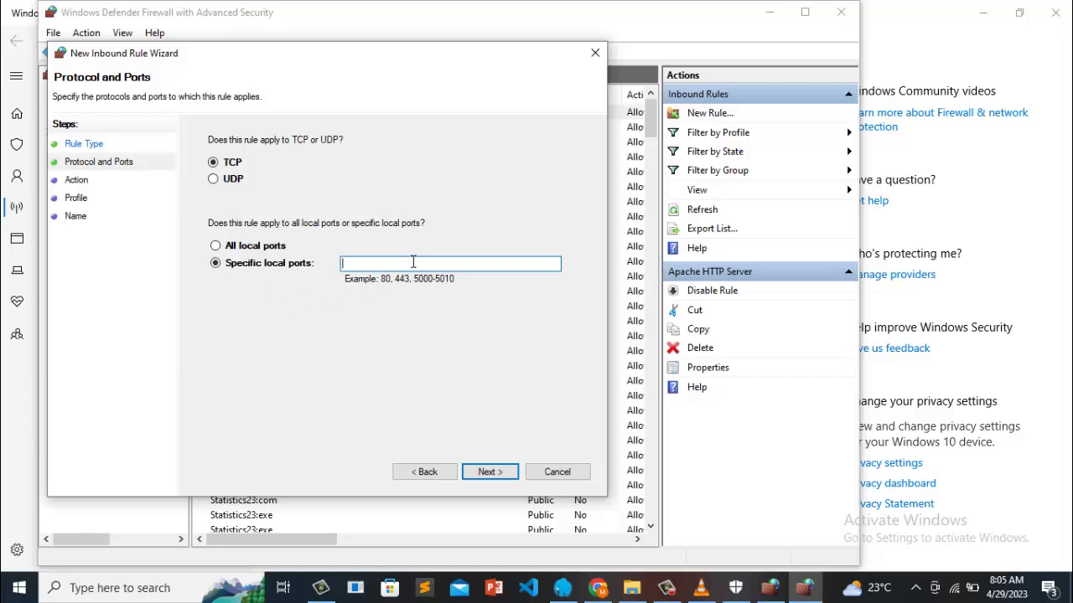
{"action": "type", "text": "3306"}
{"action": "left_click", "coordinate": [563, 589]}
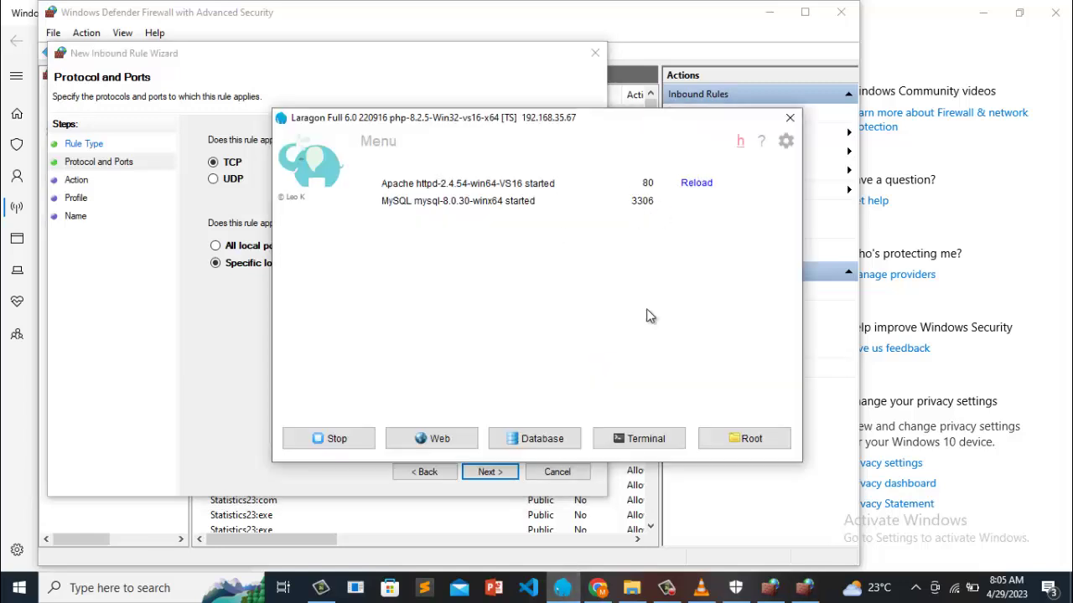
{"action": "left_click", "coordinate": [564, 589]}
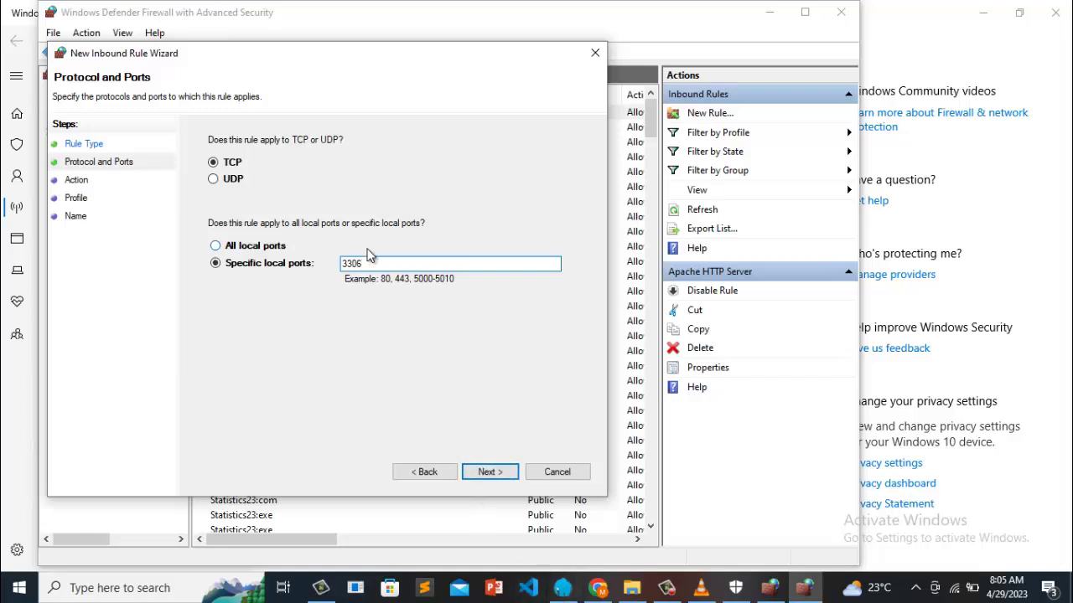
{"action": "left_click", "coordinate": [491, 471]}
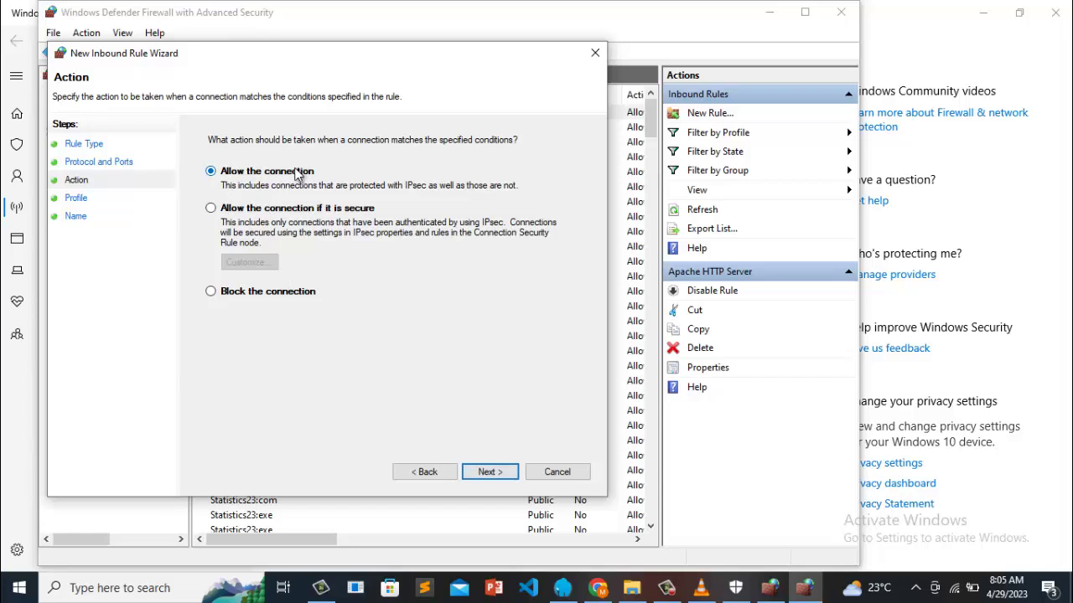
Step: Keep 'Allow the connection' and apply the rule to Domain, Private and Public profiles
{"action": "left_click", "coordinate": [496, 477]}
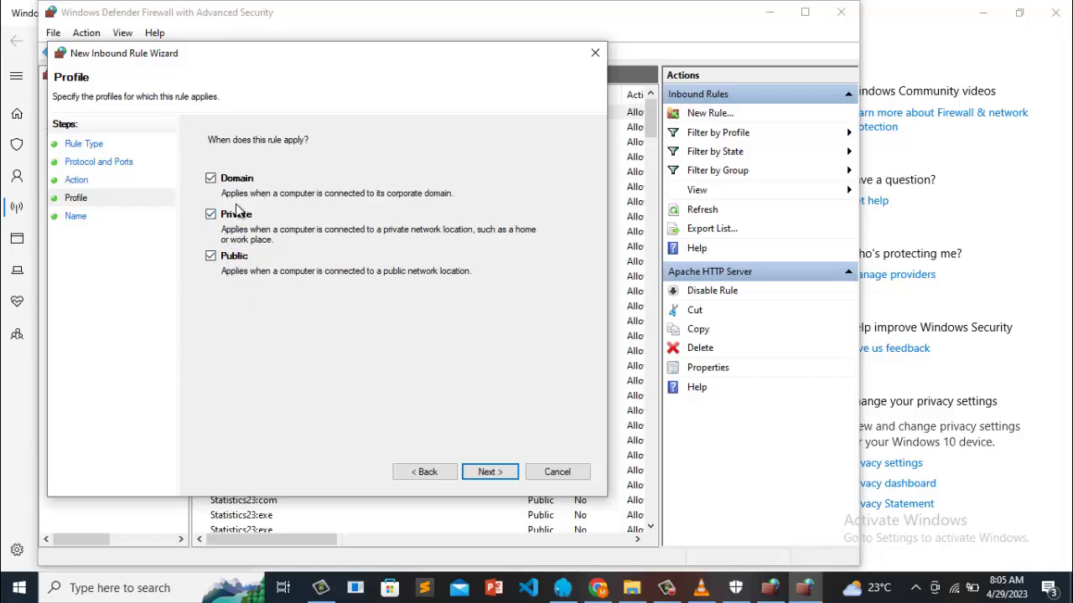
{"action": "left_click", "coordinate": [494, 474]}
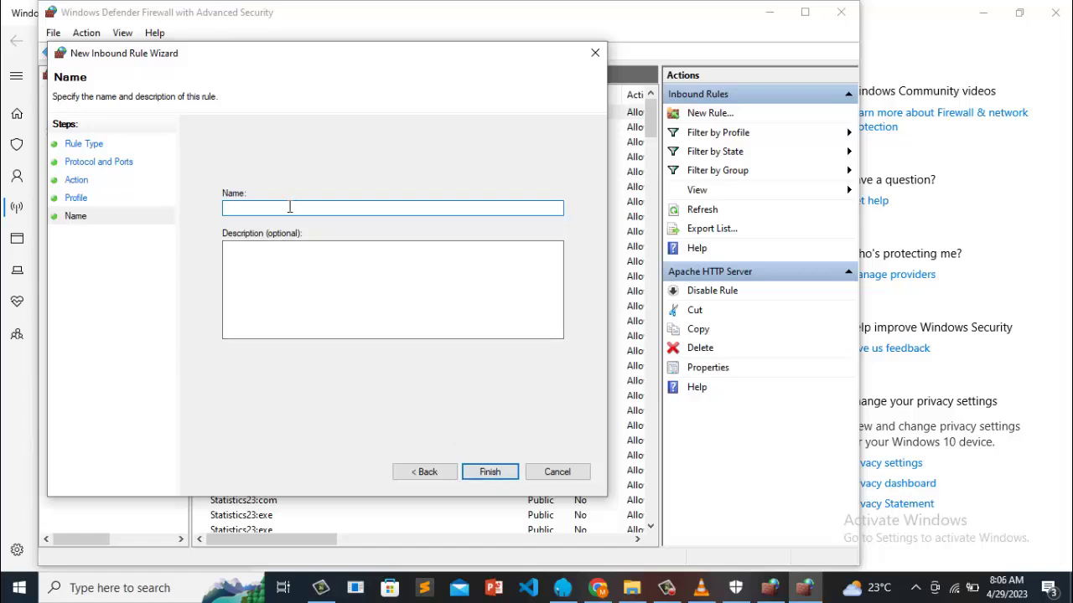
Step: Enter 'MySQL Port' in the wizard's Name field
{"action": "type", "text": "My"}
{"action": "type", "text": "SQL "}
{"action": "type", "text": "Port"}
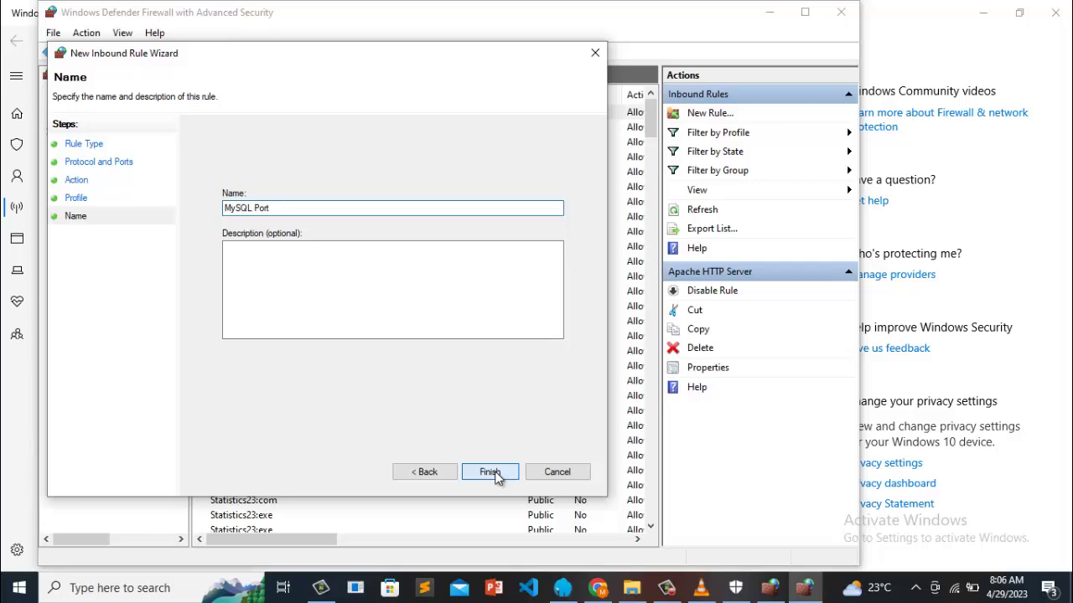
Step: Finish the MySQL Port rule and verify in the inbound list that it allows TCP port 3306
{"action": "left_click", "coordinate": [491, 472]}
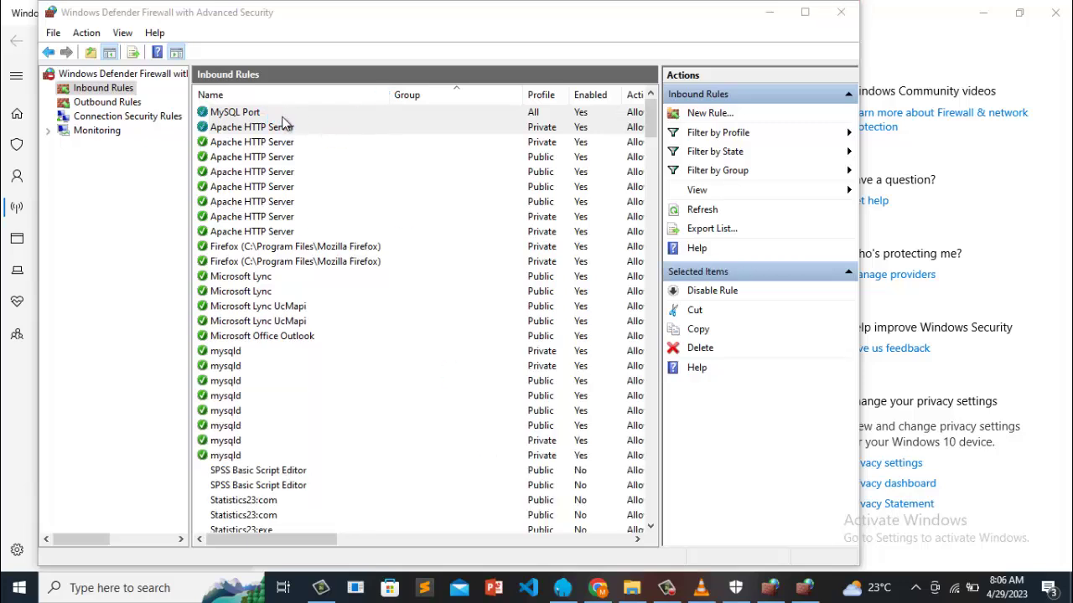
{"action": "left_click", "coordinate": [283, 117]}
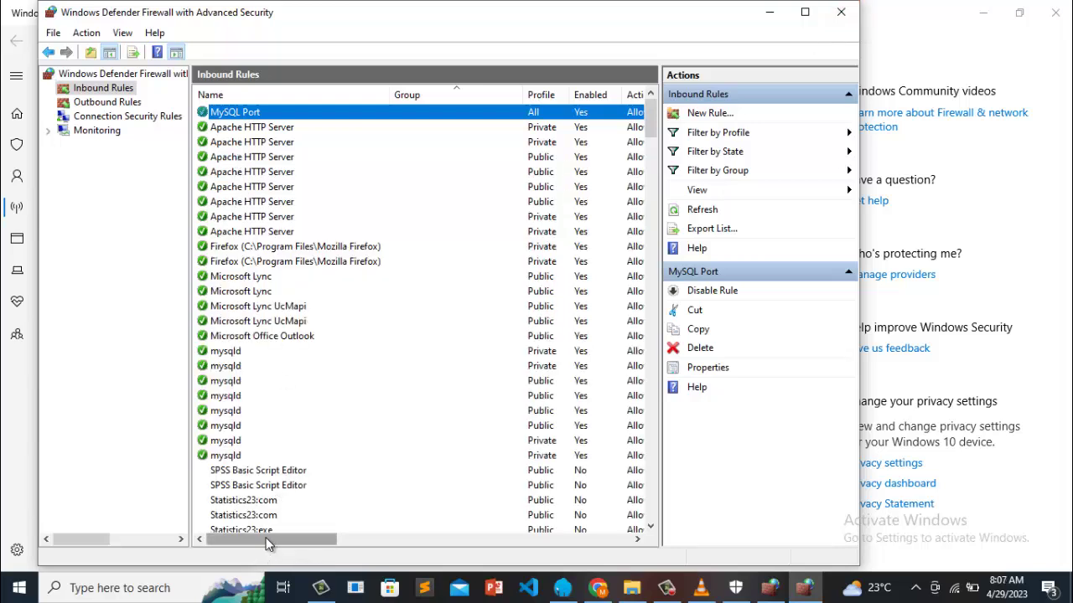
{"action": "left_click_drag", "start_coordinate": [266, 541], "coordinate": [404, 540]}
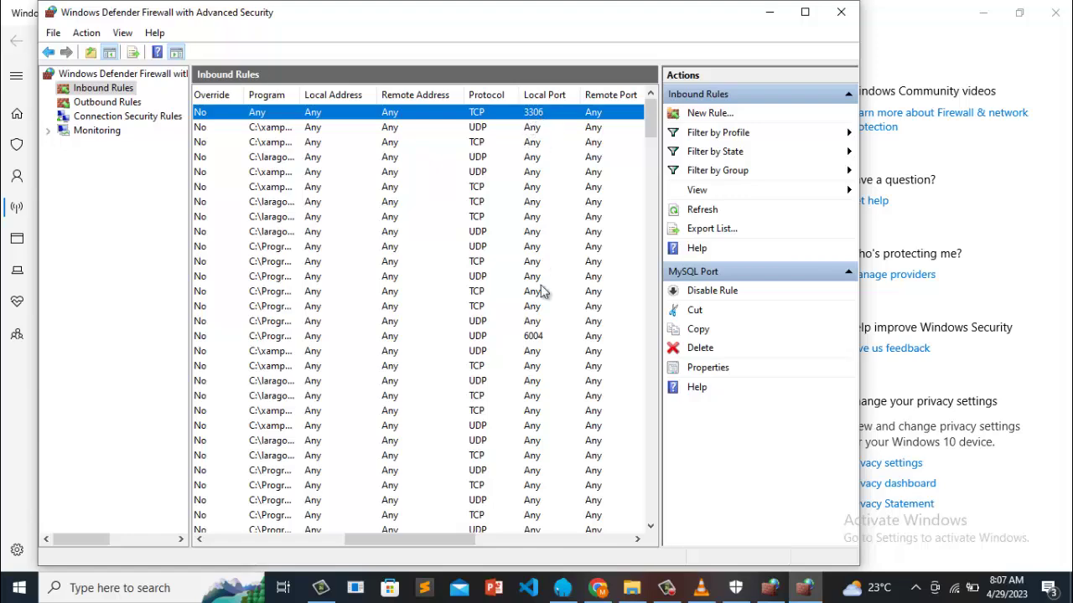
{"action": "left_click_drag", "start_coordinate": [444, 547], "coordinate": [137, 558]}
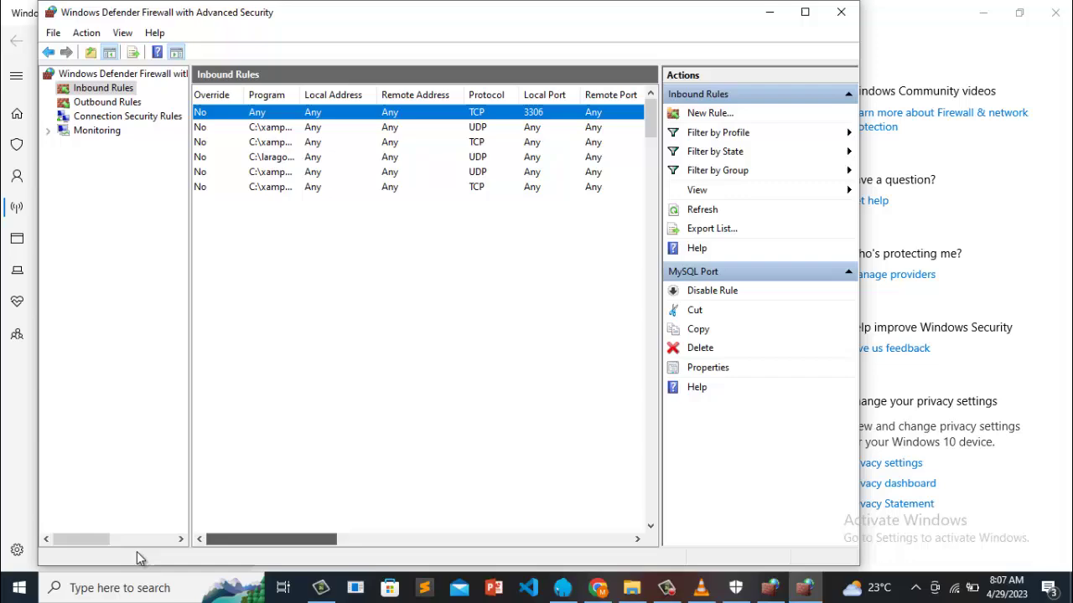
Step: Close the advanced firewall console and the Windows Security window
{"action": "left_click", "coordinate": [840, 13]}
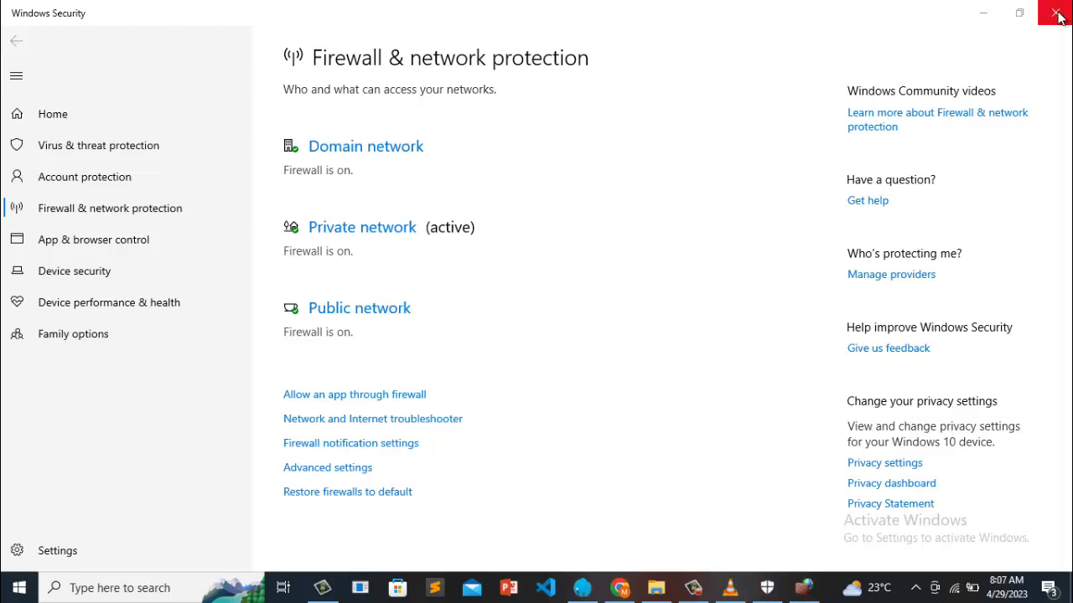
{"action": "left_click", "coordinate": [1058, 17]}
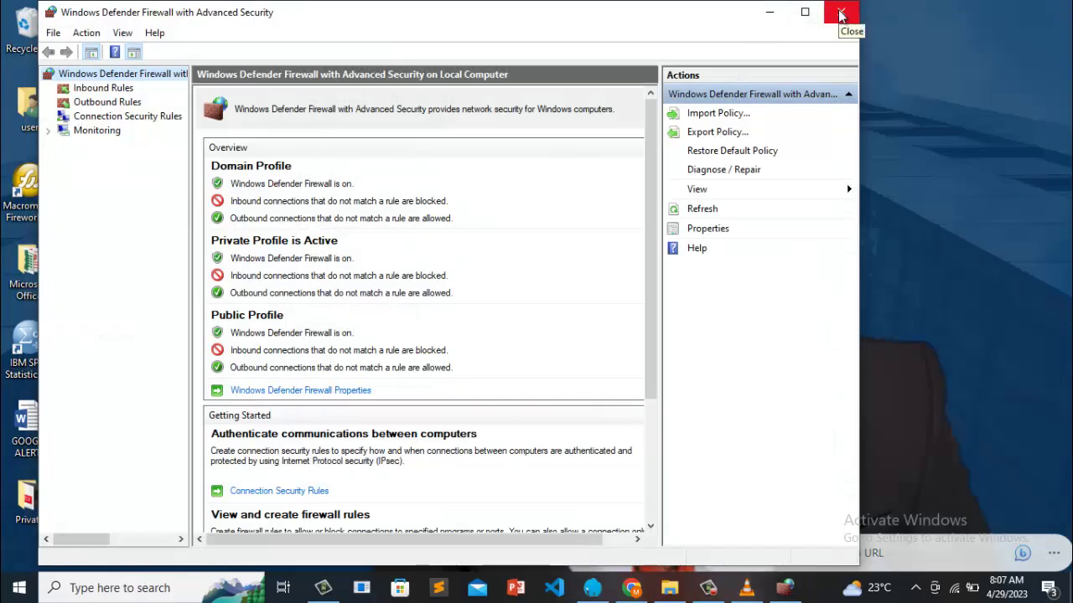
{"action": "left_click", "coordinate": [841, 15]}
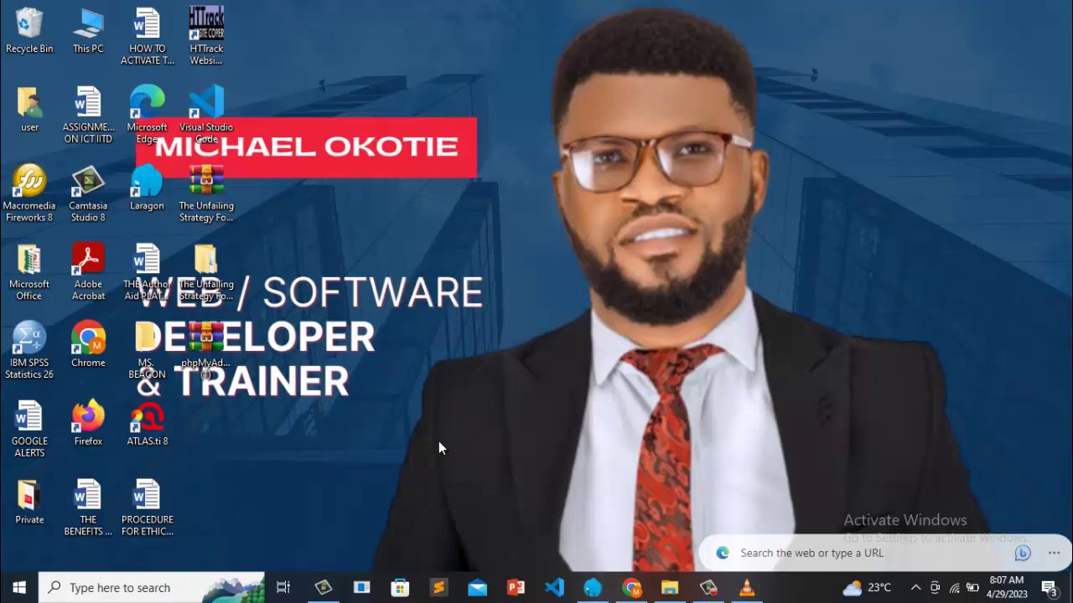
Step: Stop all Laragon services, start Apache and MySQL again, then minimize Laragon
{"action": "left_click", "coordinate": [592, 588]}
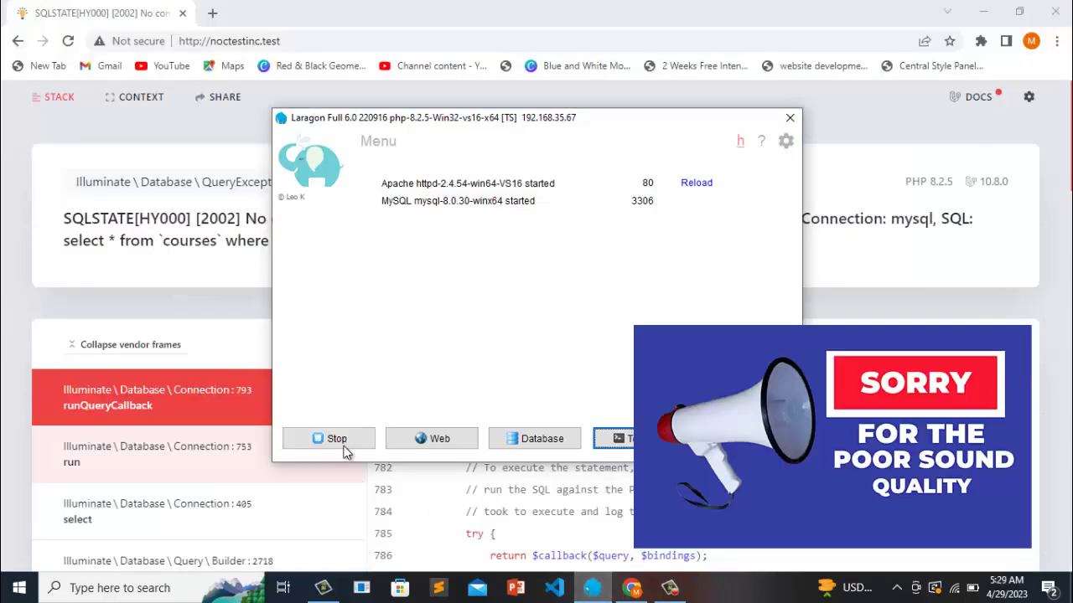
{"action": "left_click", "coordinate": [335, 440]}
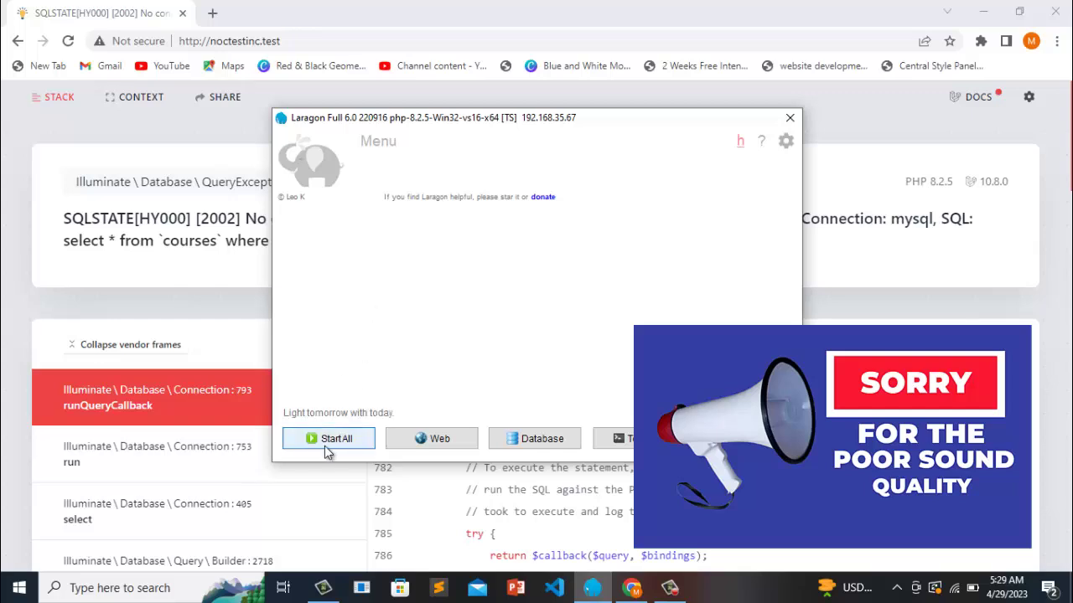
{"action": "left_click", "coordinate": [319, 443]}
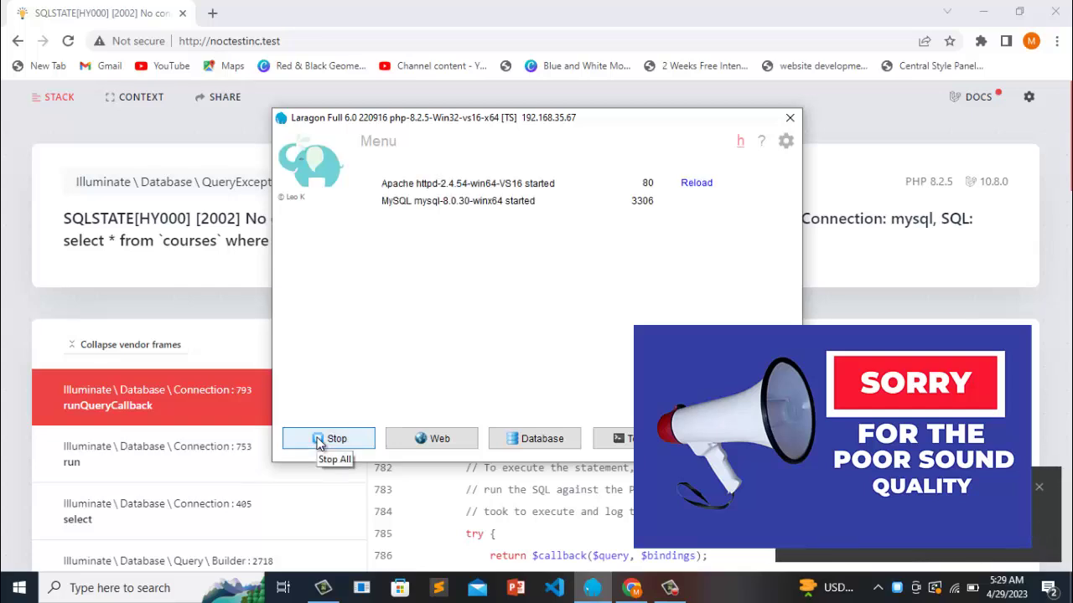
{"action": "left_click", "coordinate": [589, 591]}
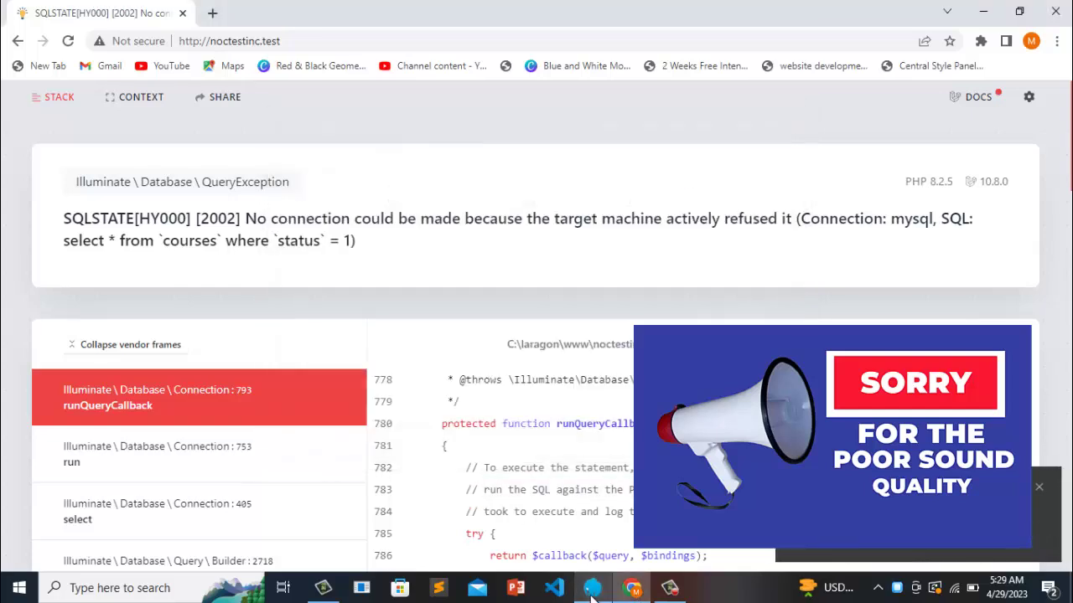
Step: Reload the error page and load the noctestinc.test address in a new tab
{"action": "left_click", "coordinate": [69, 42]}
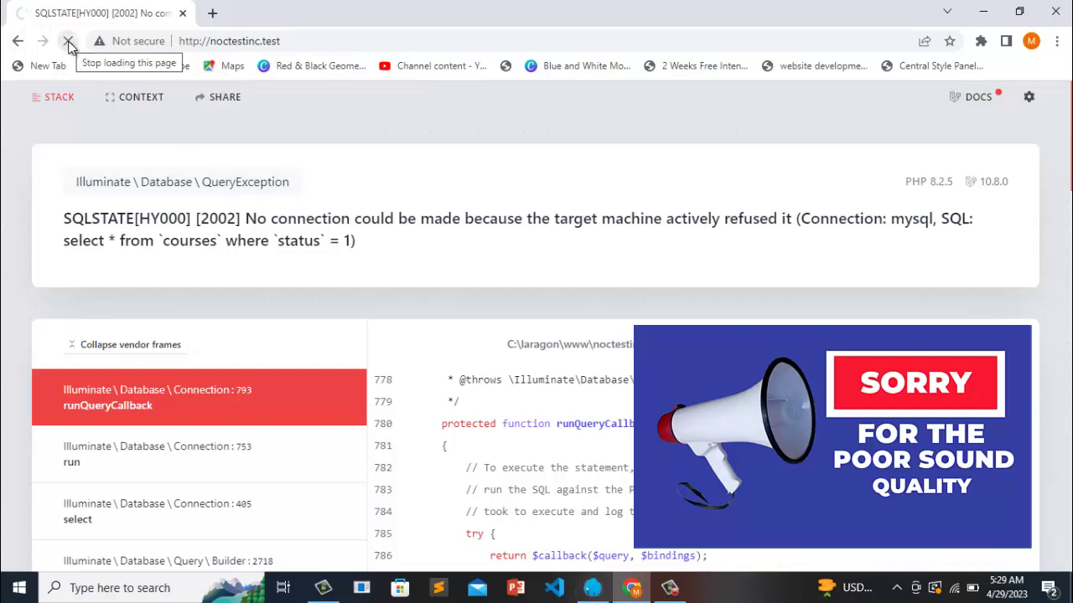
{"action": "left_click", "coordinate": [298, 43]}
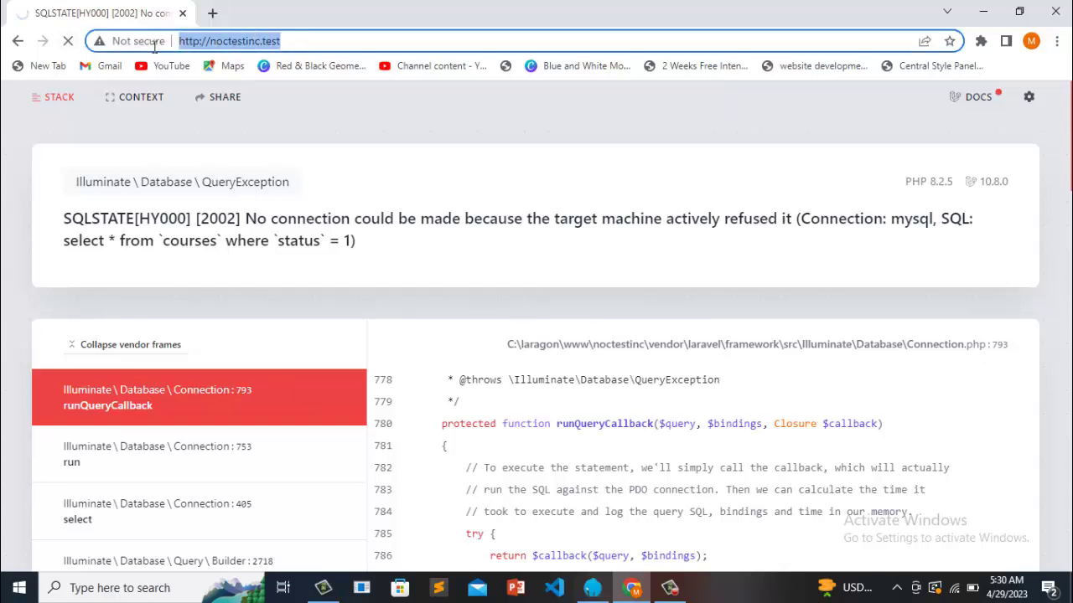
{"action": "right_click", "coordinate": [201, 41]}
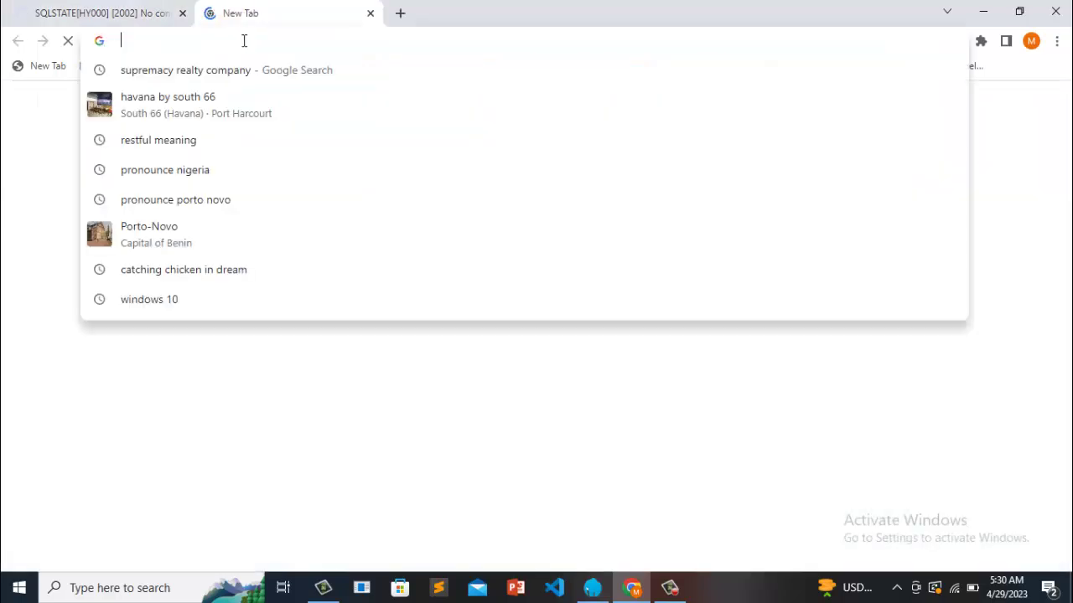
{"action": "key", "text": "ctrl+v"}
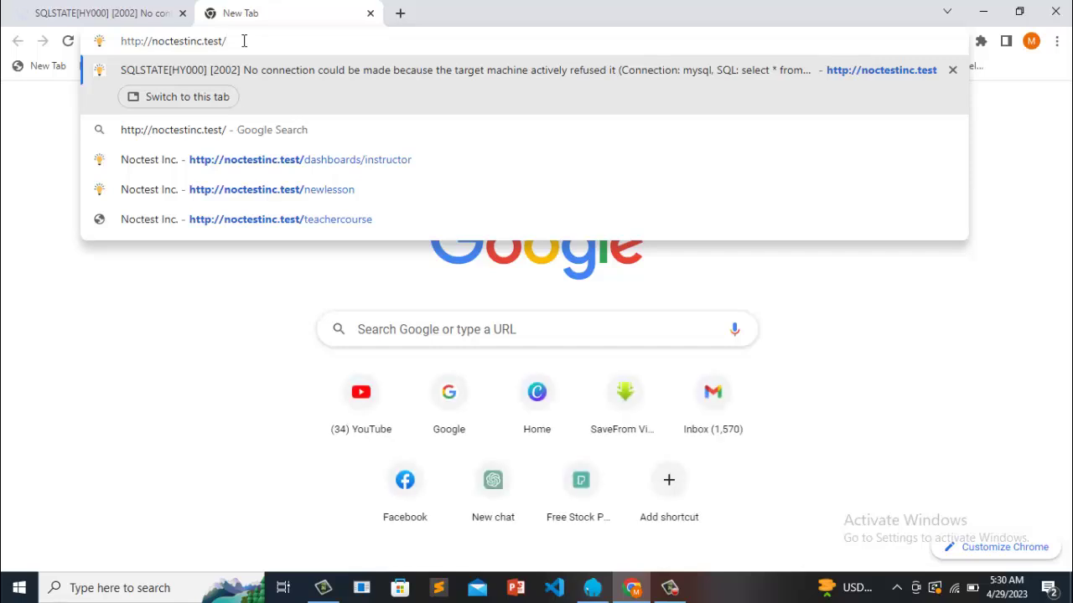
{"action": "key", "text": "Return"}
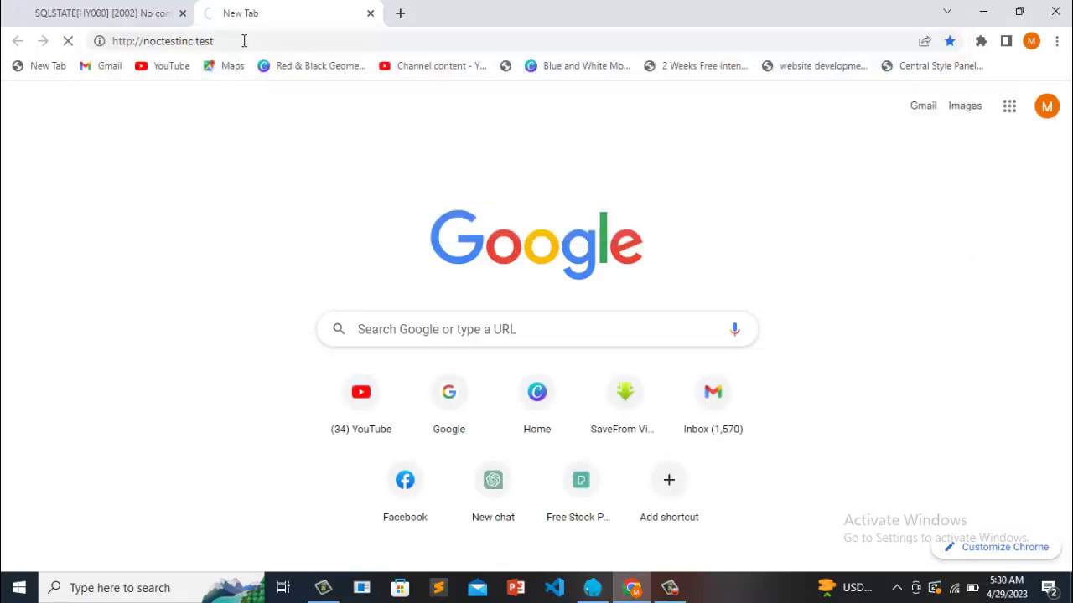
Step: Switch between the two tabs, ending on the first tab to check the site
{"action": "left_click", "coordinate": [132, 10]}
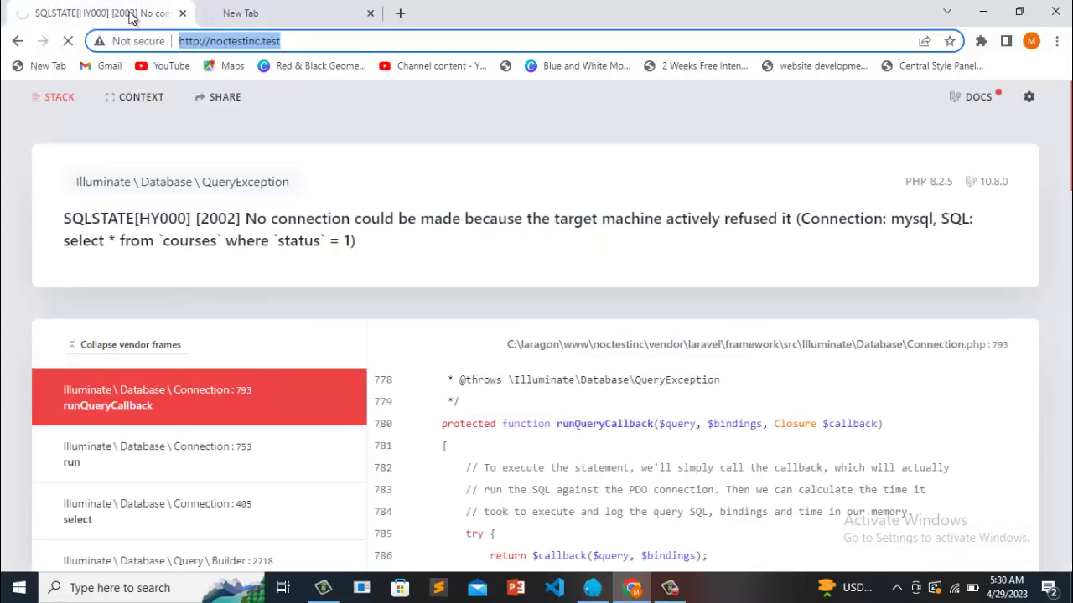
{"action": "left_click", "coordinate": [277, 12]}
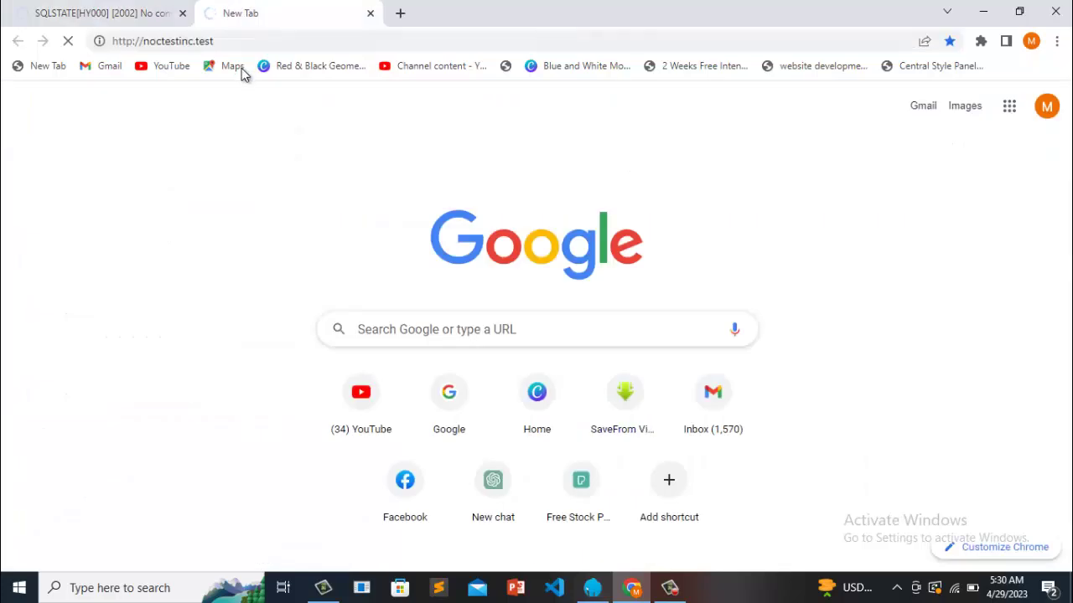
{"action": "left_click", "coordinate": [140, 11]}
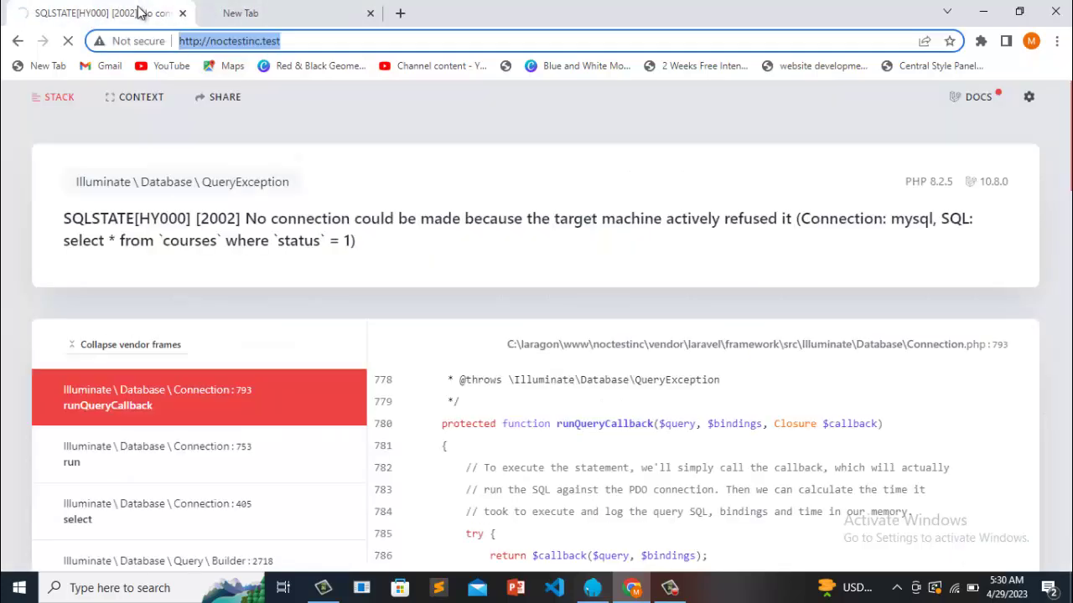
{"action": "left_click", "coordinate": [268, 20]}
{"action": "key", "text": "ctrl+shift+Tab"}
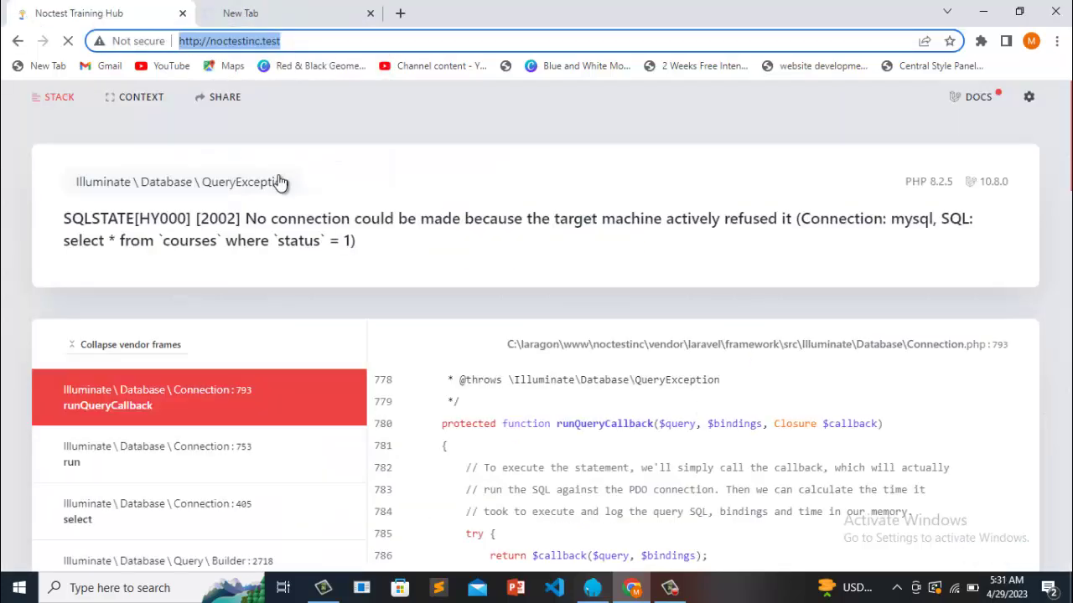